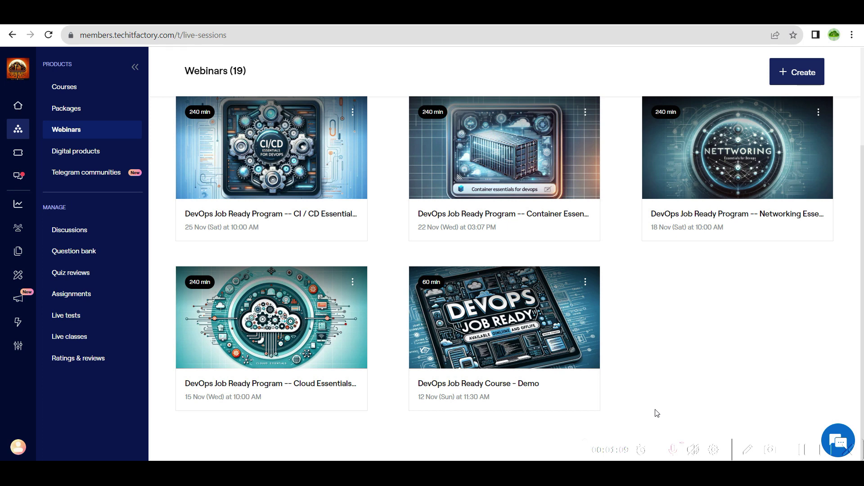
# Leave the admin dashboard for the public Tech IT Factory homepage
pyautogui.click(9, 70)
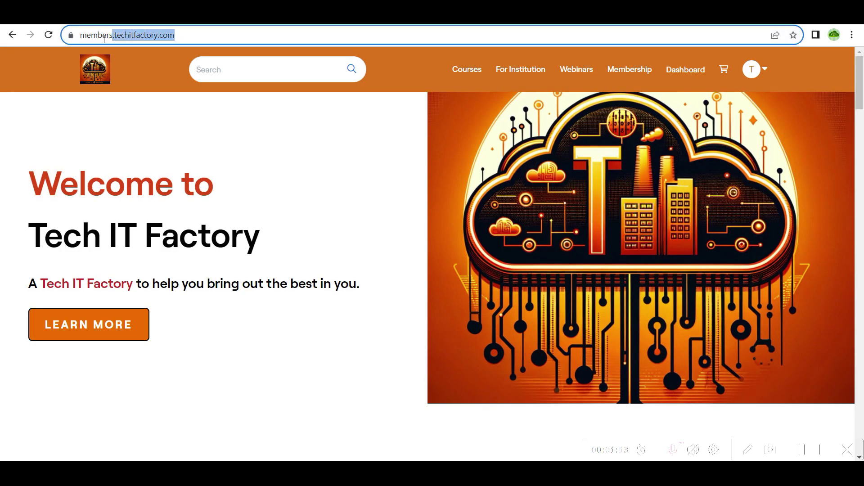
# From the public Webinars listing, open the 'DevOps Job Ready Course - Demo' session
pyautogui.moveTo(176, 36); pyautogui.dragTo(79, 35)
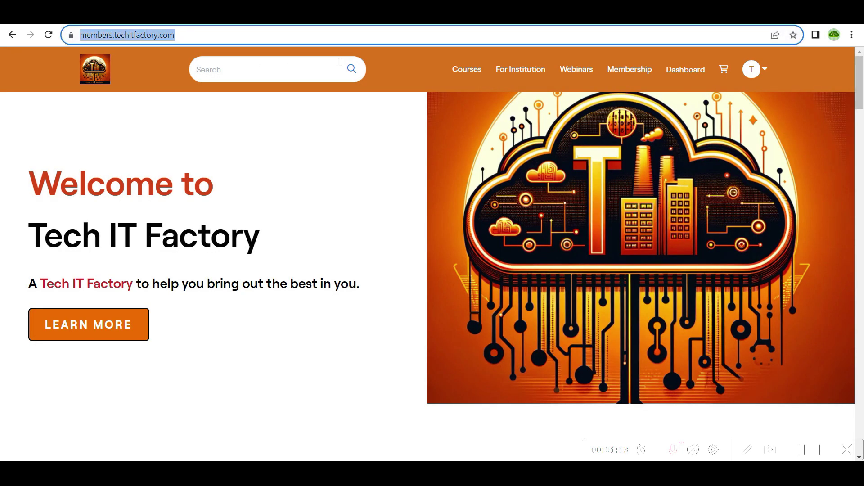
pyautogui.click(573, 72)
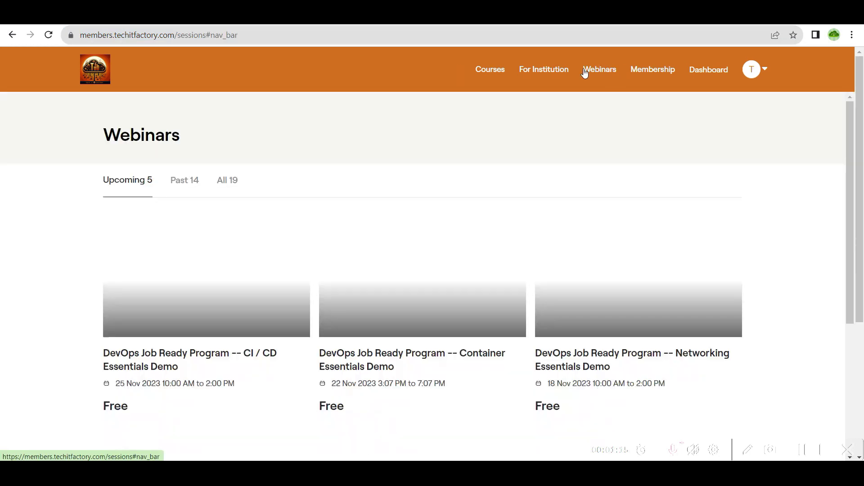
pyautogui.scroll(-3, 560, 163)
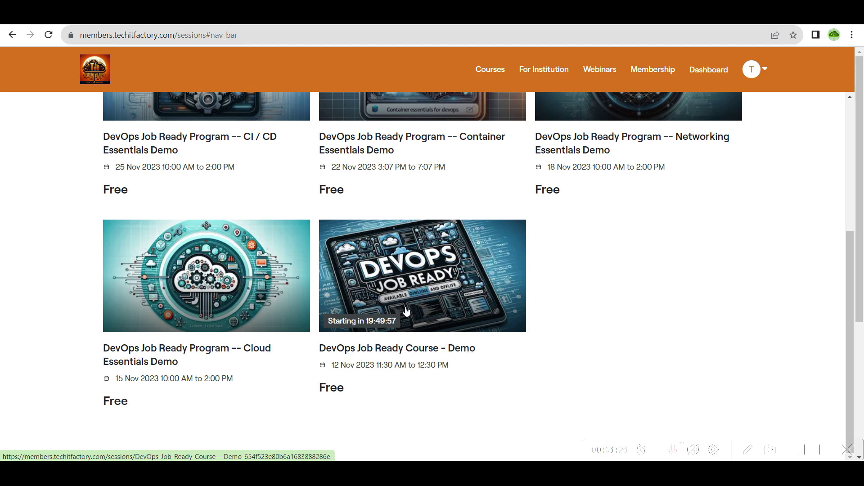
pyautogui.click(381, 387)
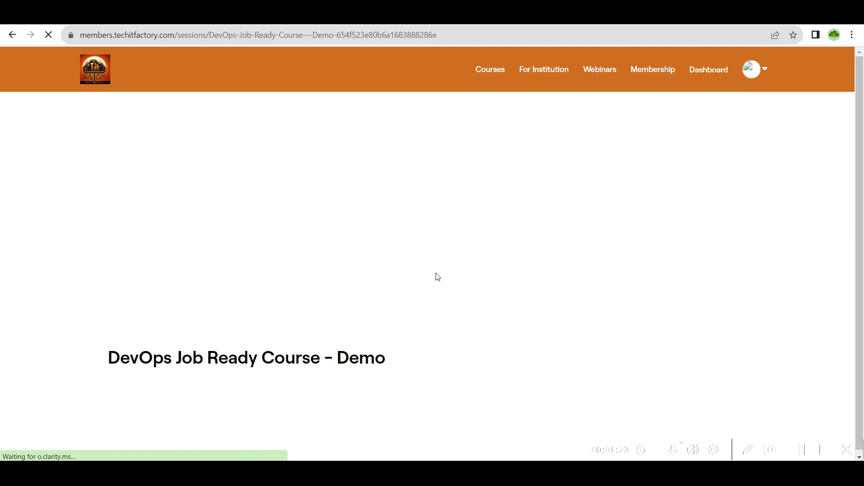
# Claim a free Course Demo seat and the community invite, then reopen the webinars list
pyautogui.click(637, 311)
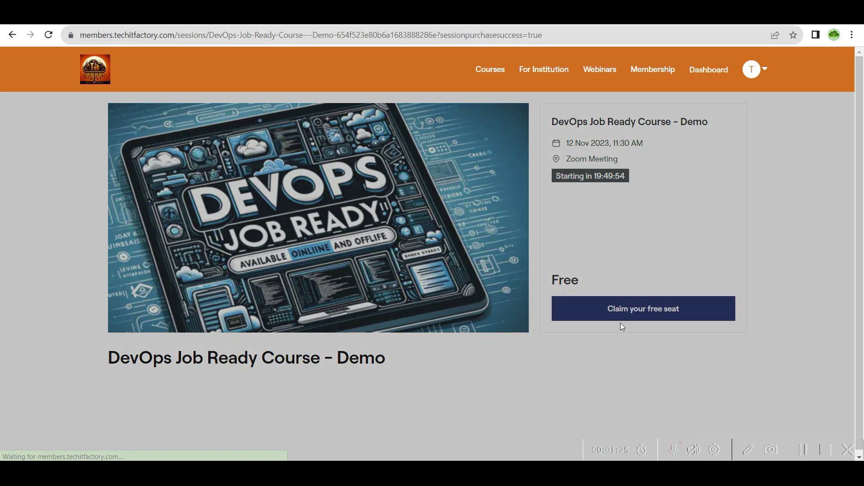
pyautogui.click(426, 352)
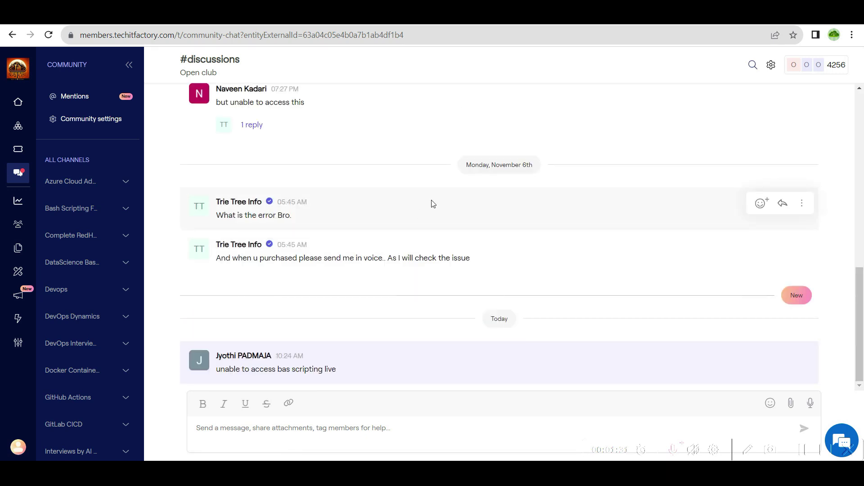
pyautogui.click(18, 68)
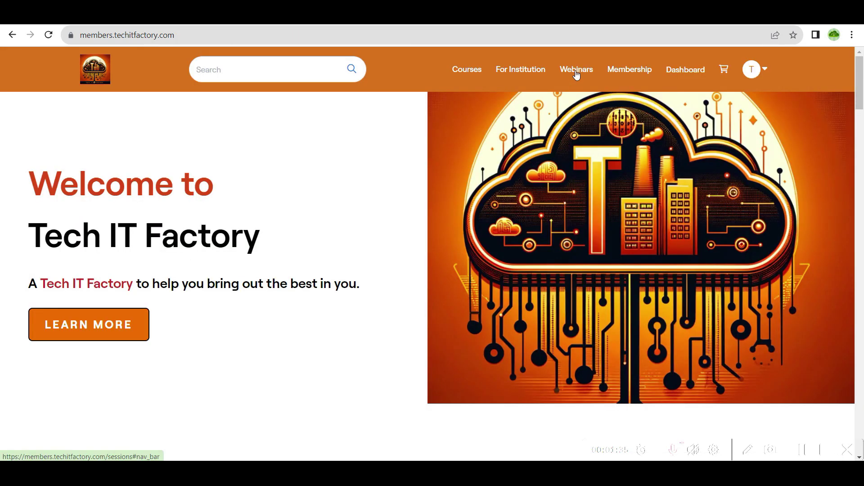
pyautogui.click(576, 71)
pyautogui.scroll(-2, 450, 297)
pyautogui.scroll(-1, 360, 378)
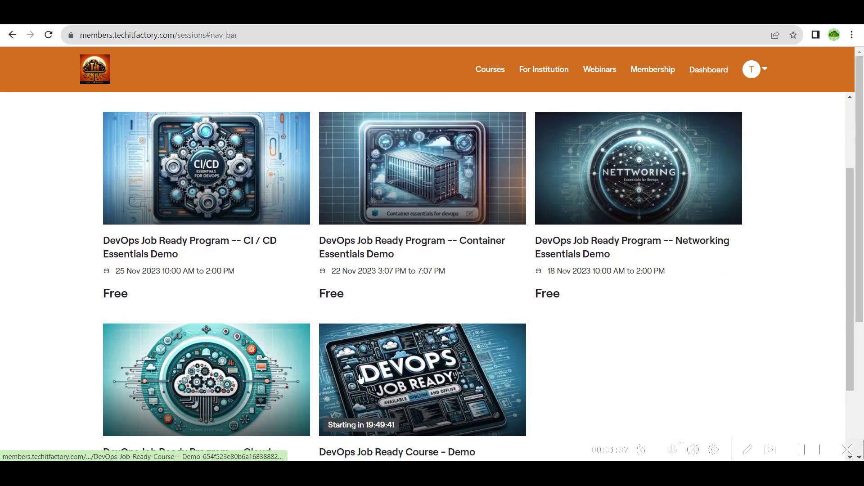
pyautogui.scroll(-2, 453, 359)
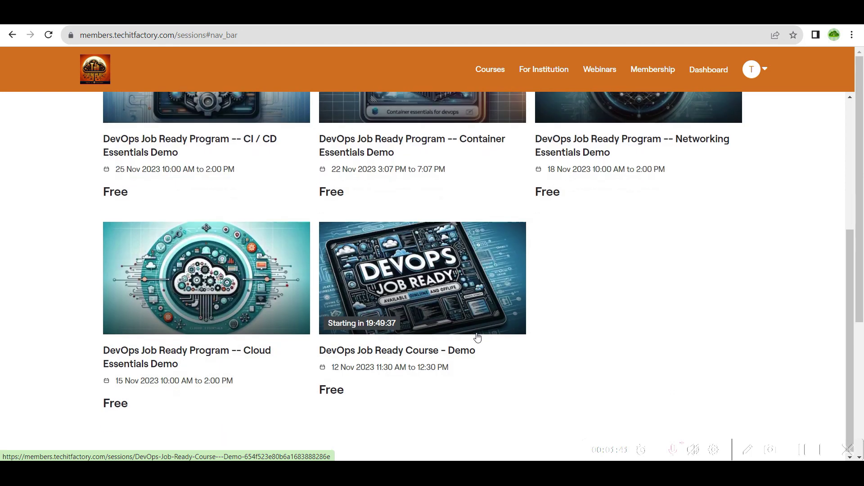
pyautogui.scroll(1, 602, 284)
pyautogui.scroll(1, 603, 285)
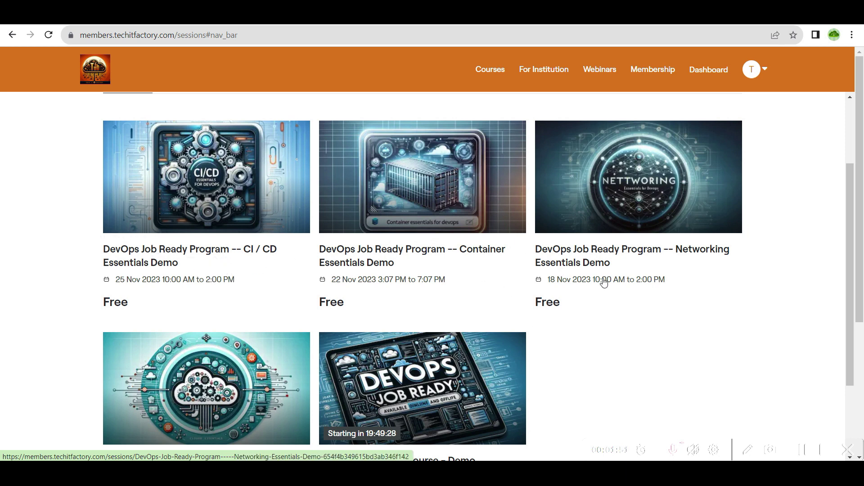
pyautogui.scroll(-1, 442, 373)
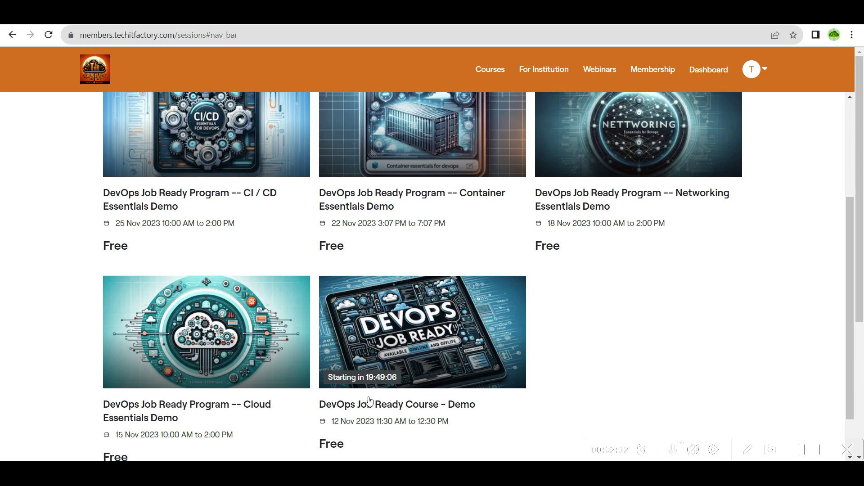
pyautogui.scroll(-1, 410, 407)
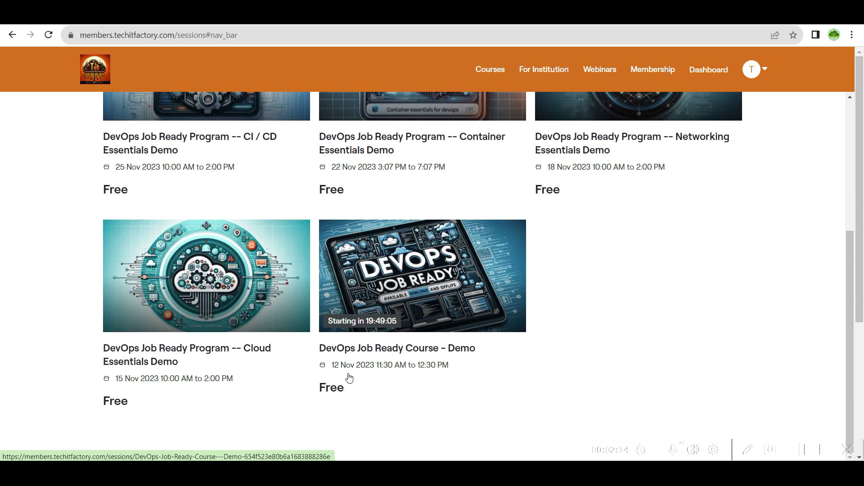